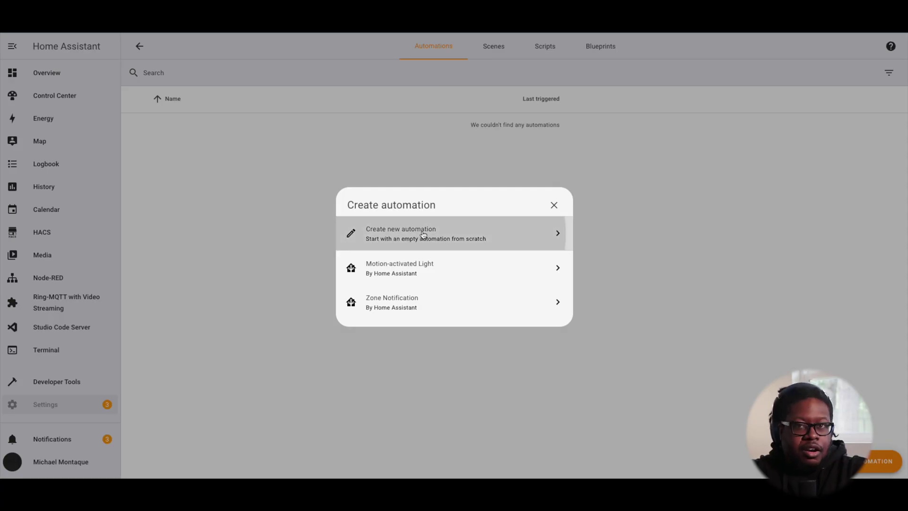
# Start a new automation with a webhook trigger, selecting the generated webhook ID to replace it.
pyautogui.click(422, 234)
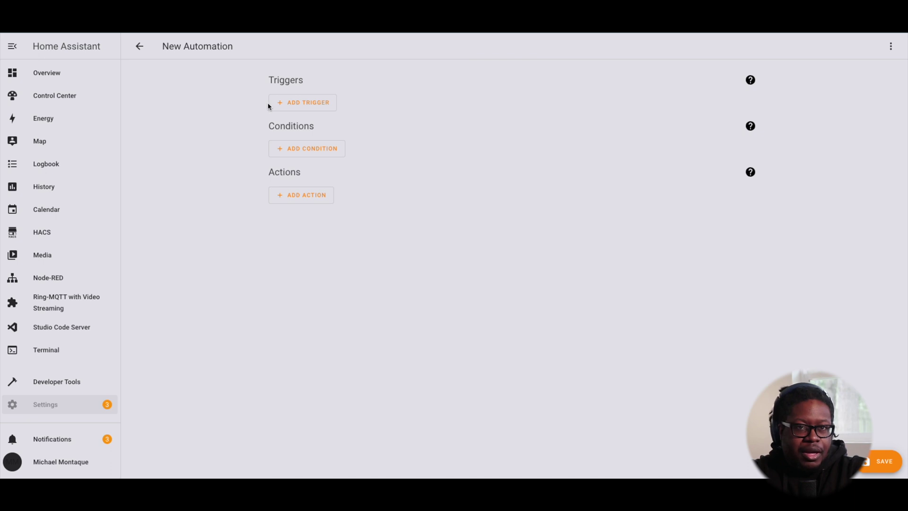
pyautogui.click(311, 104)
pyautogui.click(310, 406)
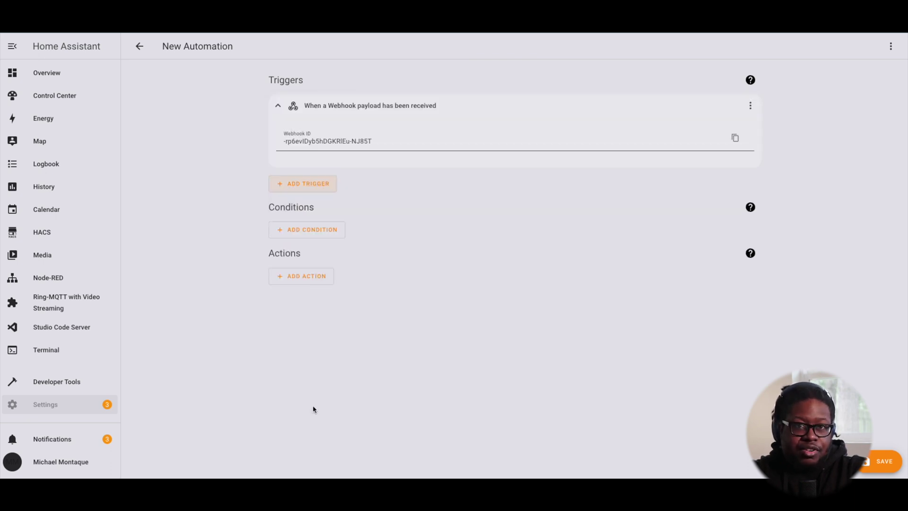
pyautogui.tripleClick(349, 140)
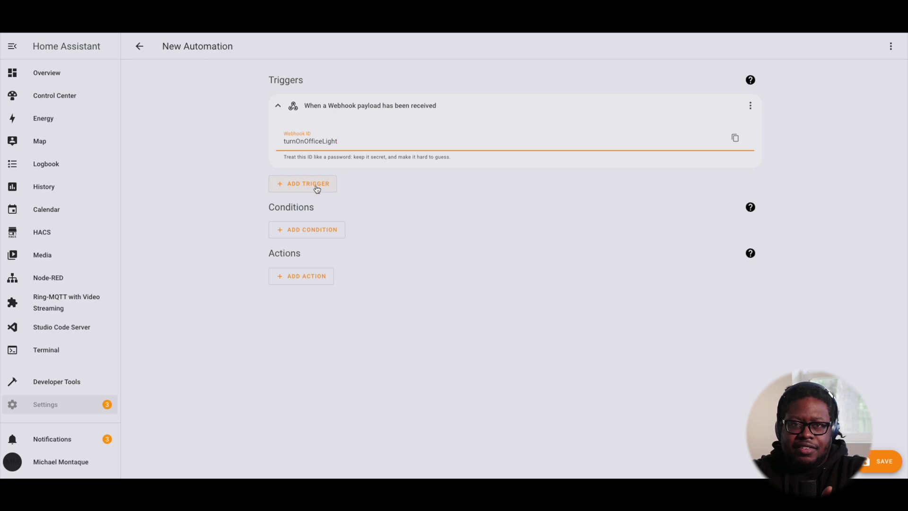
# Add a Light: Turn on action targeting Office Light (Left), then save the automation.
pyautogui.click(307, 277)
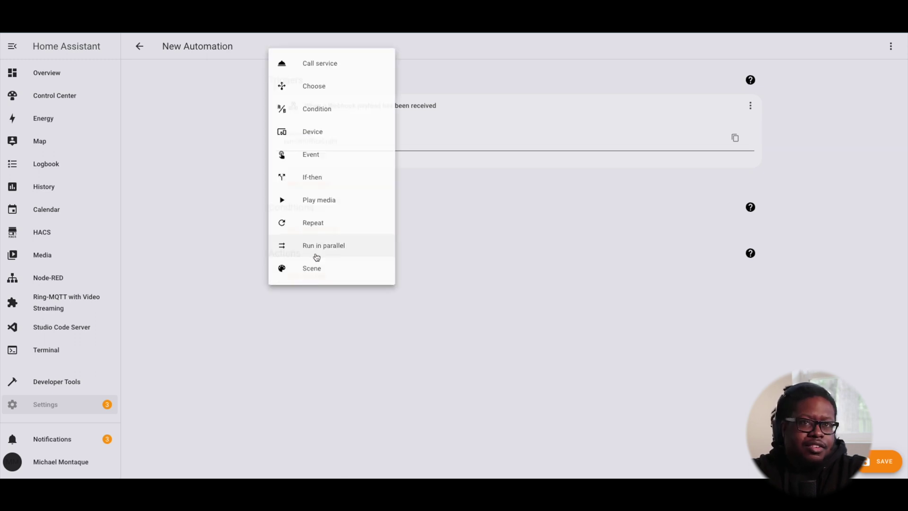
pyautogui.click(319, 63)
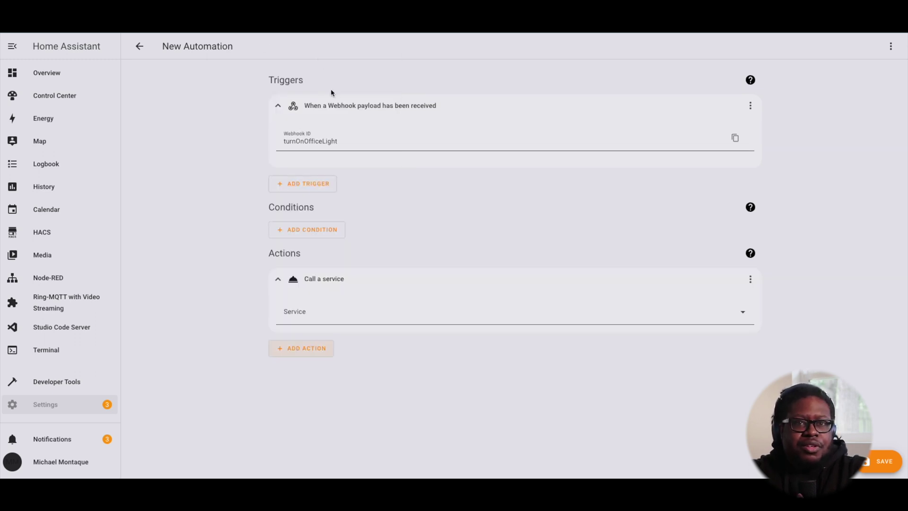
pyautogui.click(321, 315)
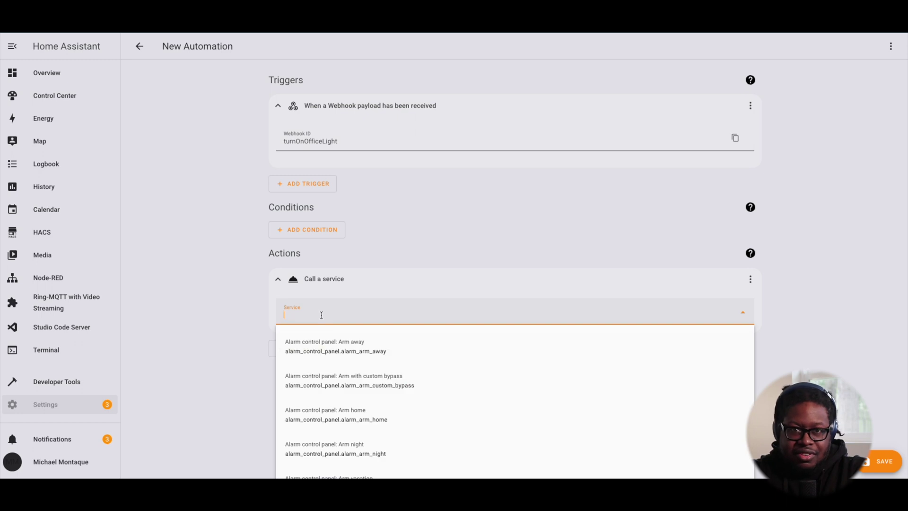
pyautogui.write('light')
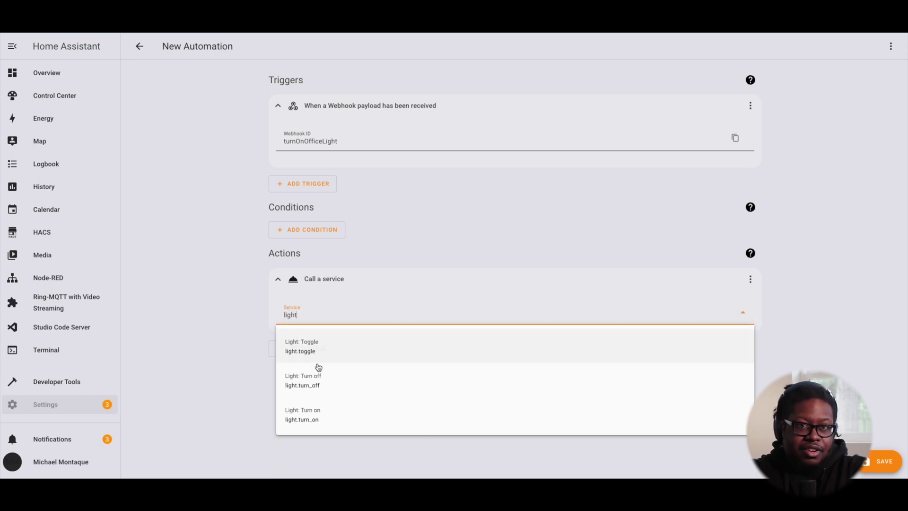
pyautogui.click(314, 415)
pyautogui.scroll(-2, 411, 359)
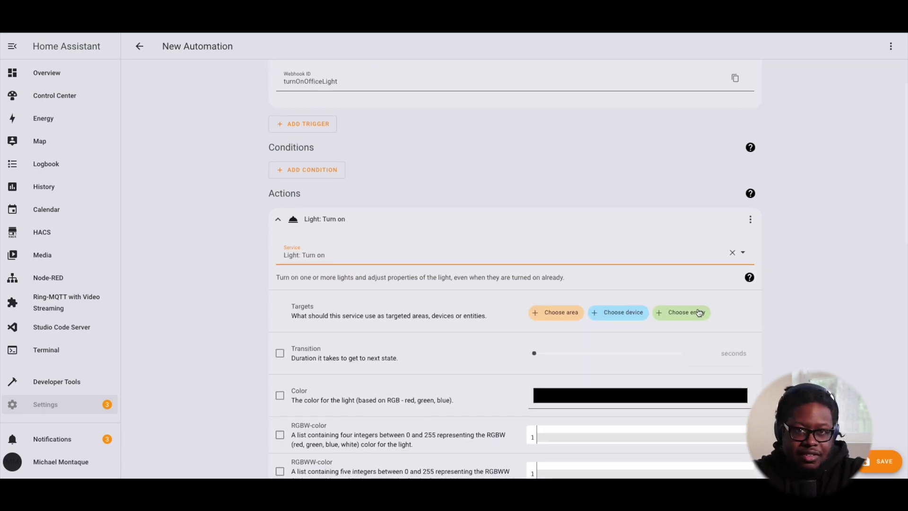
pyautogui.click(699, 312)
pyautogui.write('offi')
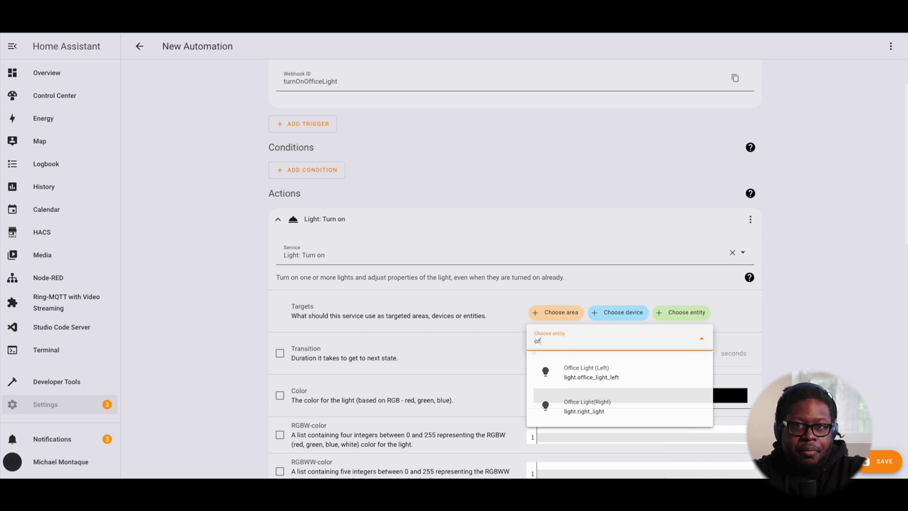
pyautogui.click(602, 371)
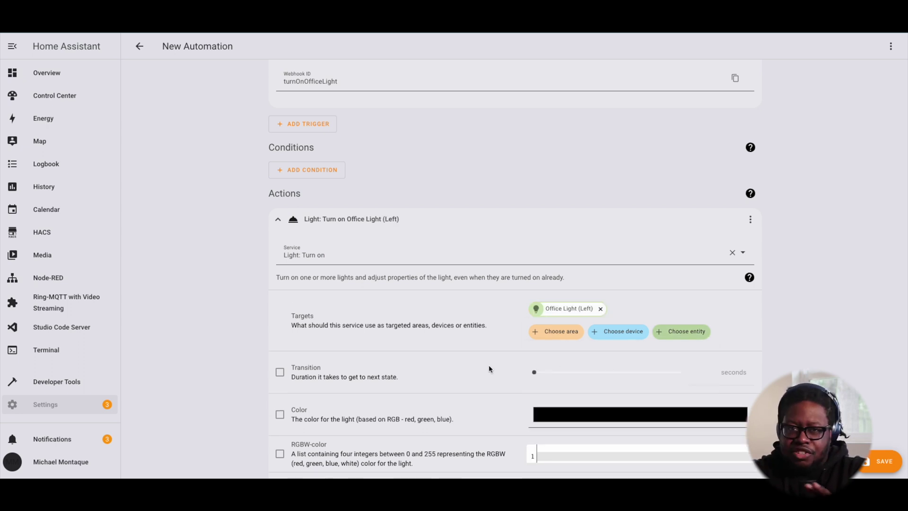
pyautogui.scroll(-2, 489, 367)
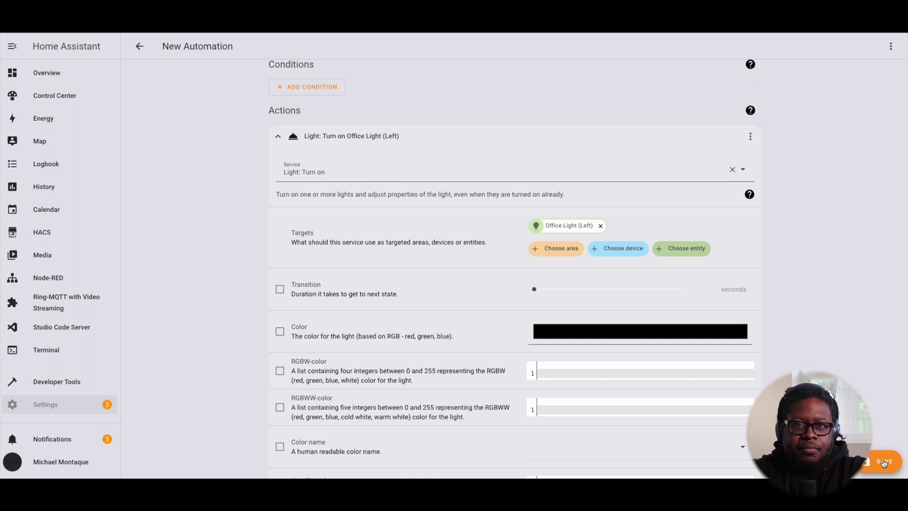
pyautogui.click(877, 461)
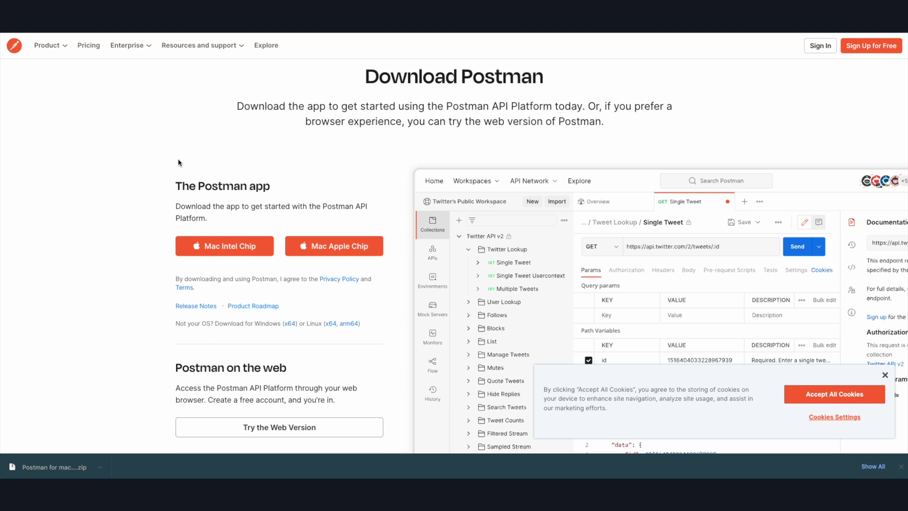
# Open the downloaded Postman for Mac zip from the browser's download bar.
pyautogui.scroll(2, 178, 161)
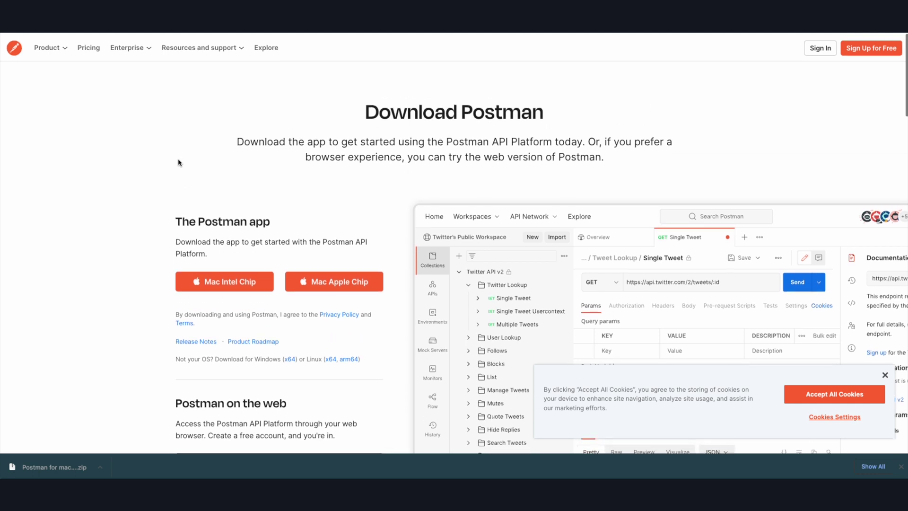
pyautogui.scroll(-2, 178, 159)
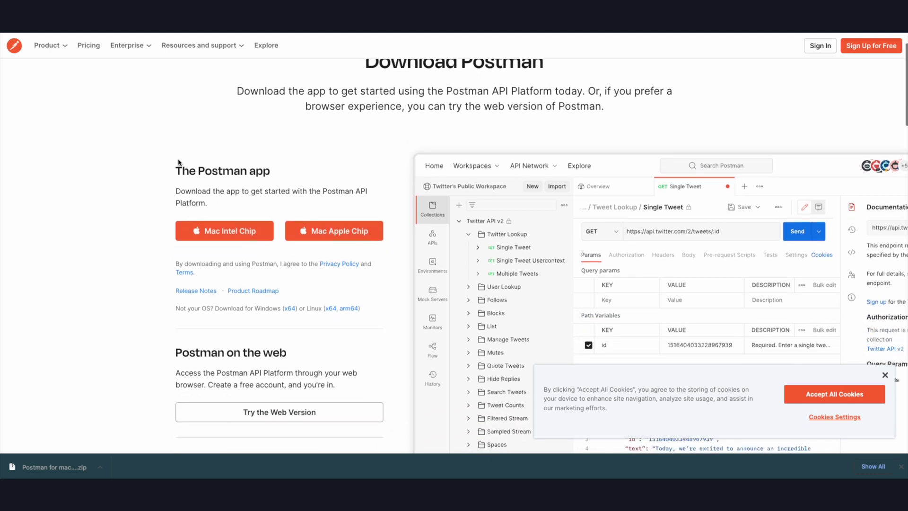
pyautogui.click(62, 467)
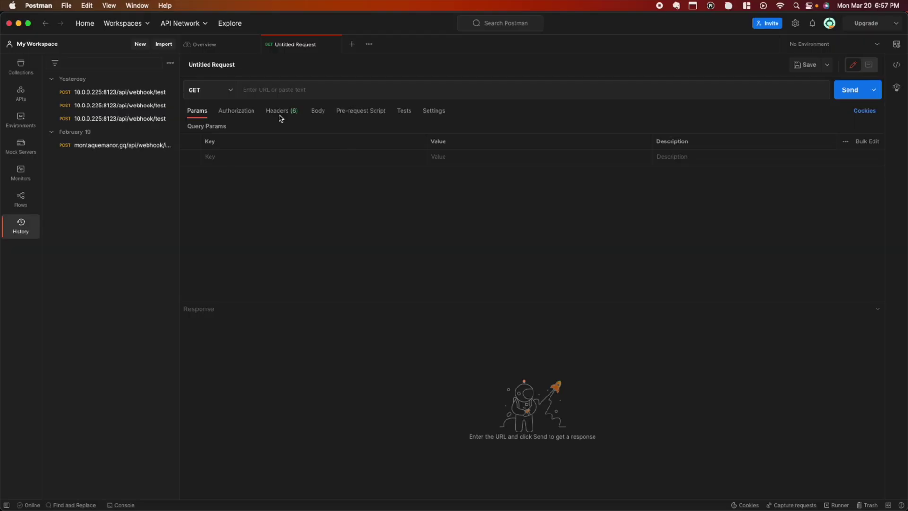
# Change the new Postman request's method from GET to POST, ready for the URL.
pyautogui.click(223, 89)
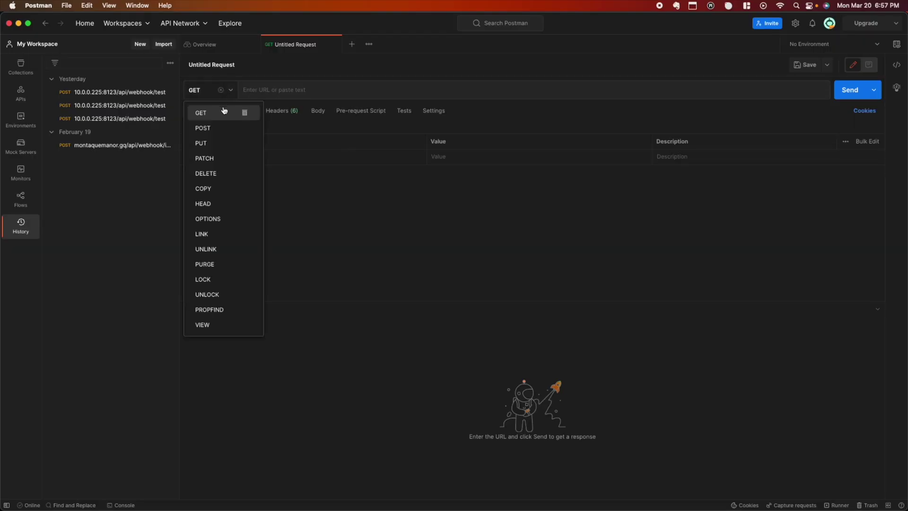
pyautogui.click(202, 128)
pyautogui.click(263, 92)
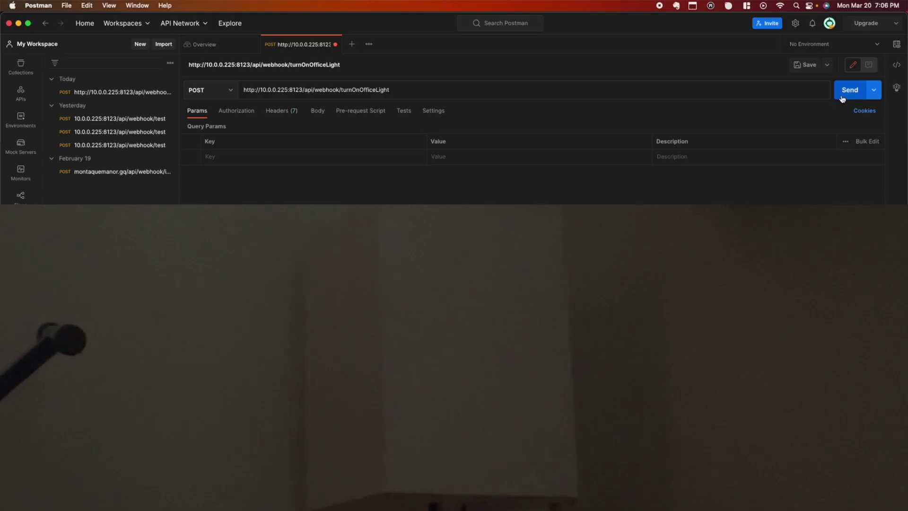
pyautogui.click(842, 97)
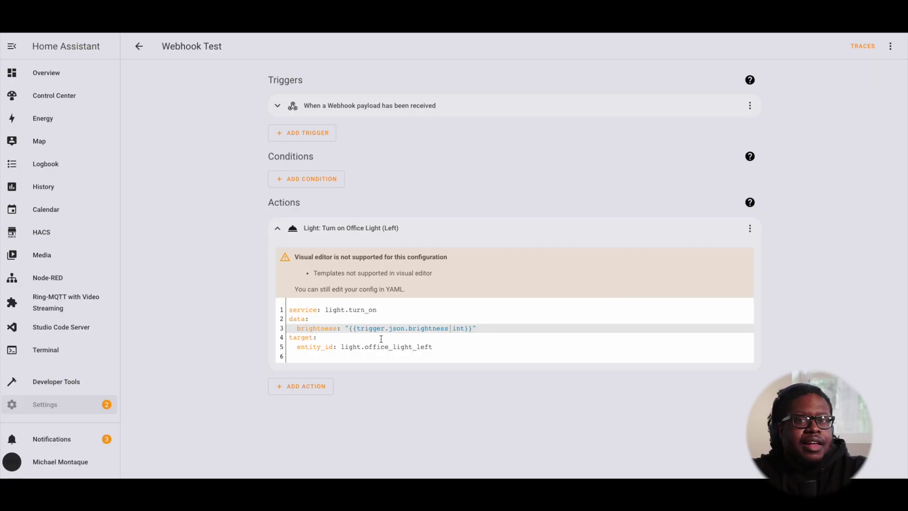
# Send the webhook a raw JSON body {"brightness": 10} to dim the office lamp.
pyautogui.click(363, 334)
pyautogui.moveTo(346, 328); pyautogui.dragTo(489, 328)
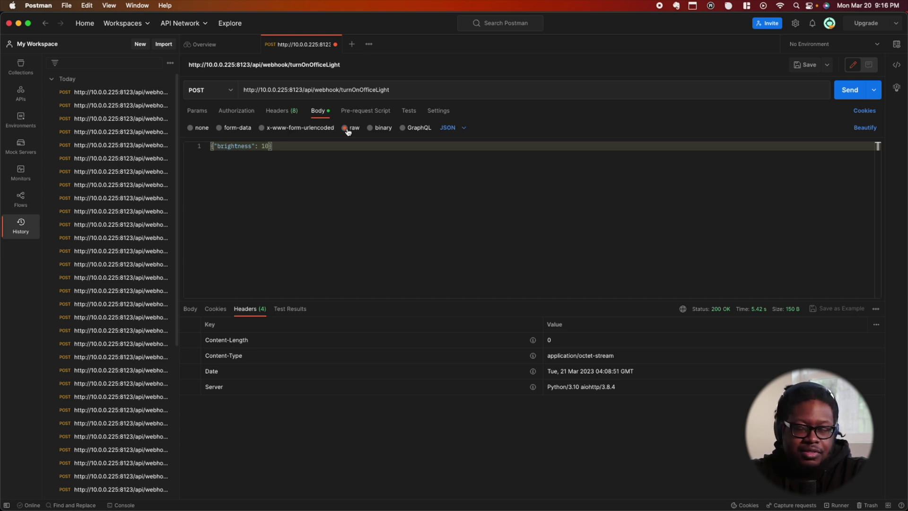
pyautogui.moveTo(213, 147); pyautogui.dragTo(292, 151)
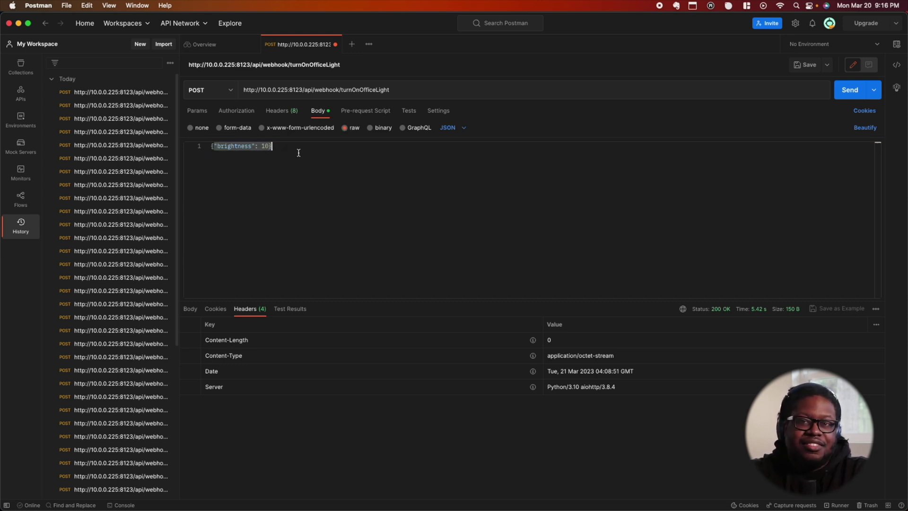
pyautogui.click(455, 177)
pyautogui.click(842, 97)
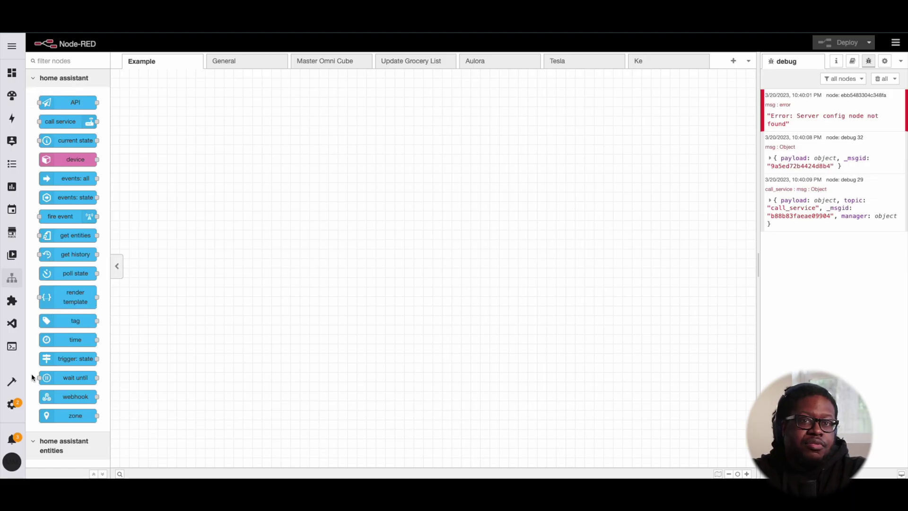
# Add a webhook node with ID officeLights and a debug node to the Example flow.
pyautogui.moveTo(71, 400); pyautogui.dragTo(266, 150)
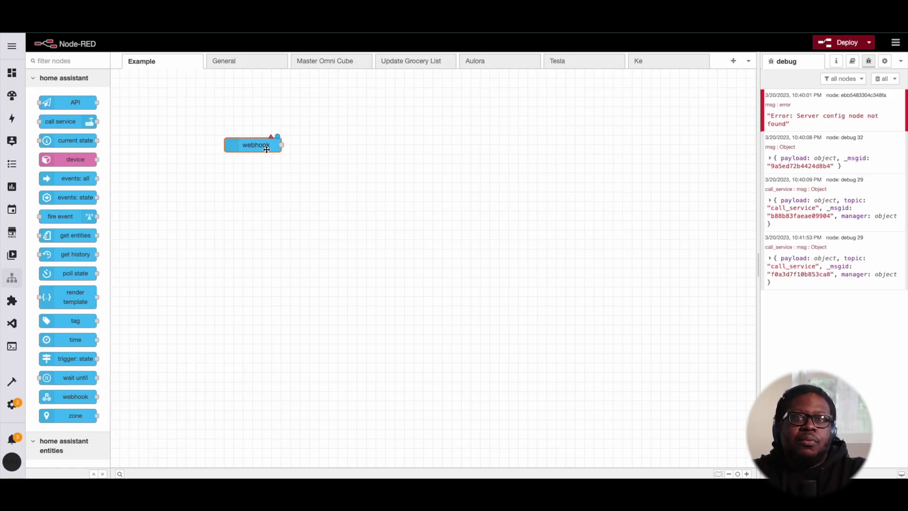
pyautogui.write('de')
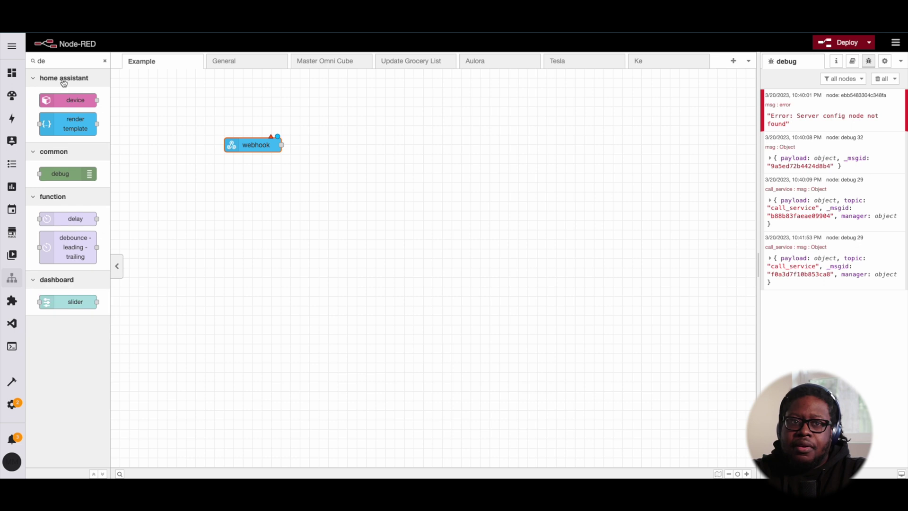
pyautogui.doubleClick(251, 146)
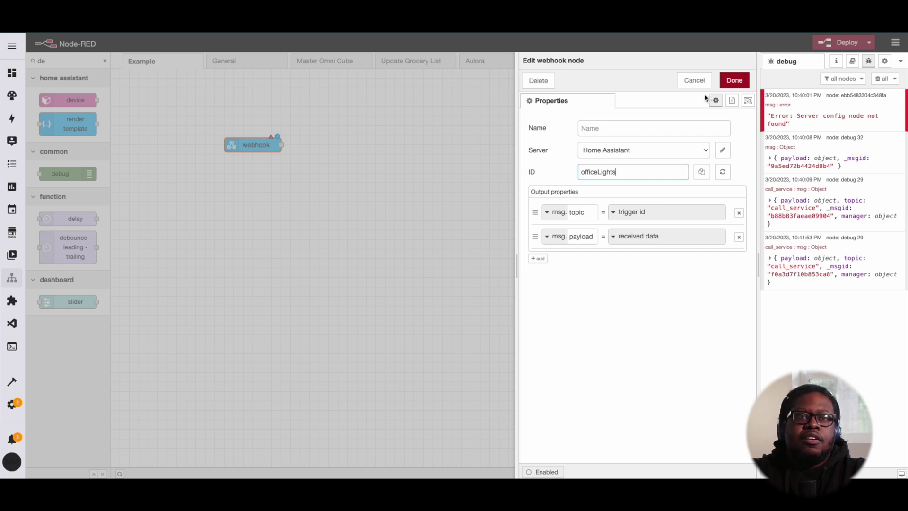
pyautogui.click(733, 82)
pyautogui.moveTo(60, 173); pyautogui.dragTo(366, 144)
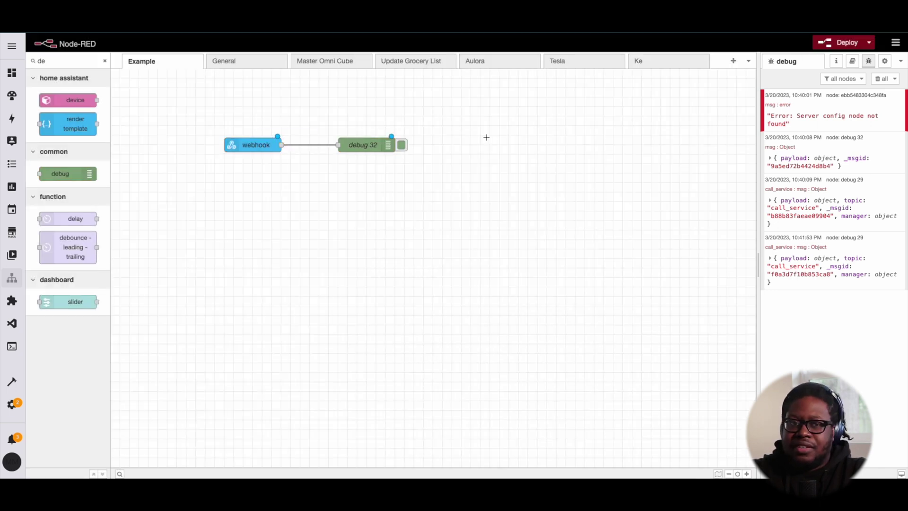
# Clear the debug log, deploy, and resend the request to see brightness: 10 arrive.
pyautogui.click(880, 79)
pyautogui.click(844, 43)
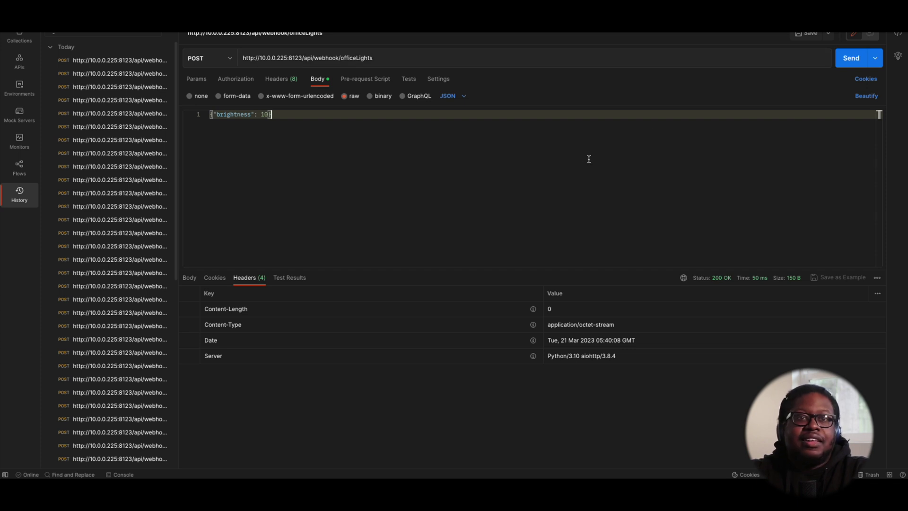
pyautogui.click(849, 59)
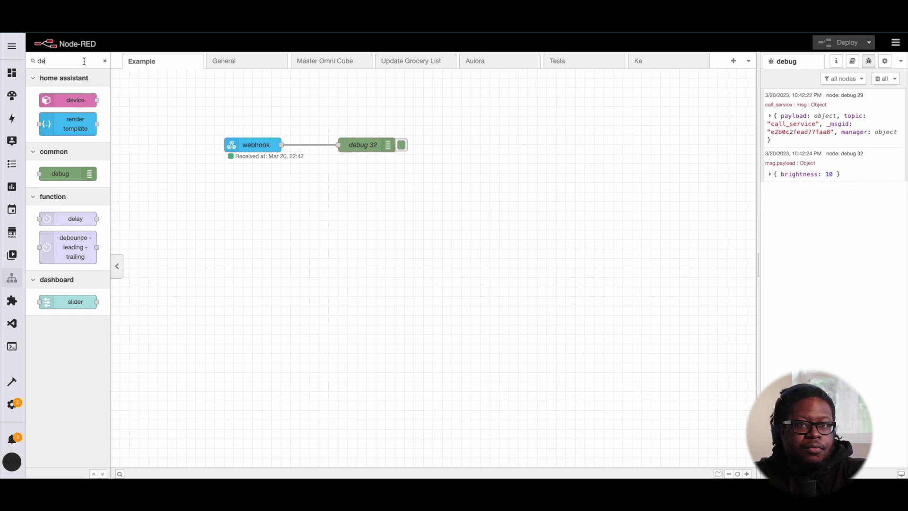
# Add a call service node set to domain light and service turn_on.
pyautogui.press('BackSpace')
pyautogui.press('BackSpace')
pyautogui.write('ca')
pyautogui.moveTo(89, 100); pyautogui.dragTo(341, 182)
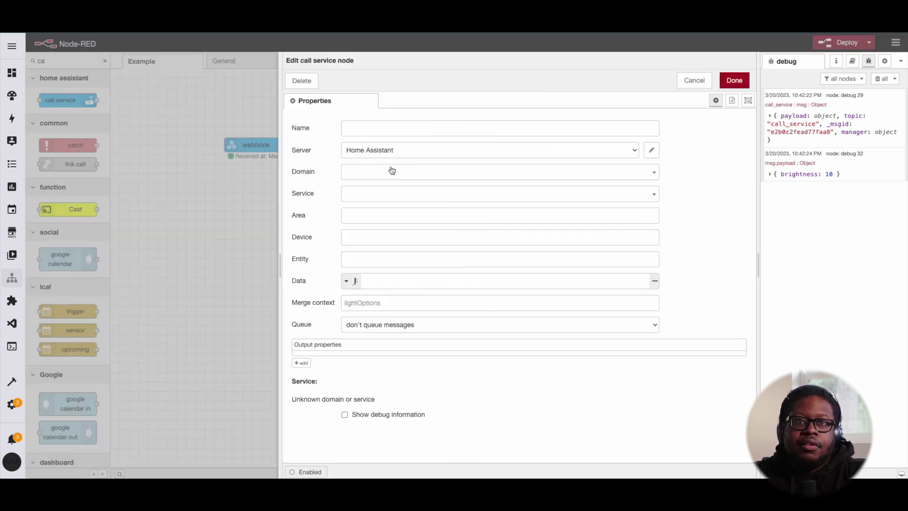
pyautogui.click(391, 172)
pyautogui.write('li')
pyautogui.click(359, 215)
pyautogui.click(360, 196)
pyautogui.click(359, 250)
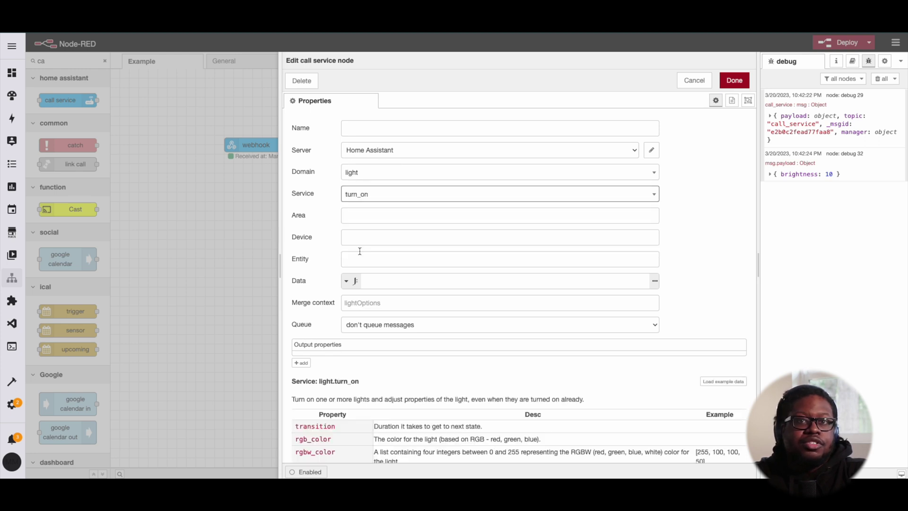
# Target Office Light (Left) and (Right) with data {"brightness":msg.payload.brightness}, then deploy.
pyautogui.click(366, 237)
pyautogui.write('of')
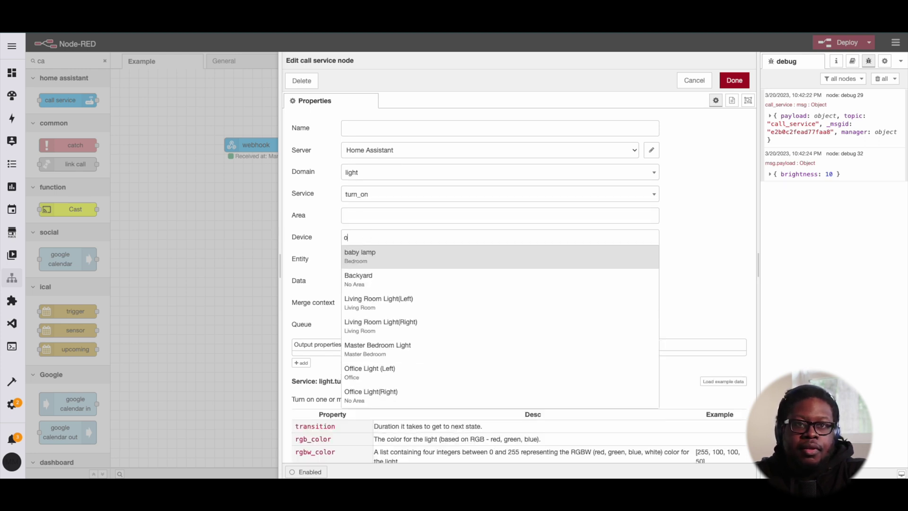
pyautogui.click(375, 255)
pyautogui.click(357, 251)
pyautogui.click(368, 292)
pyautogui.click(370, 307)
pyautogui.write('{')
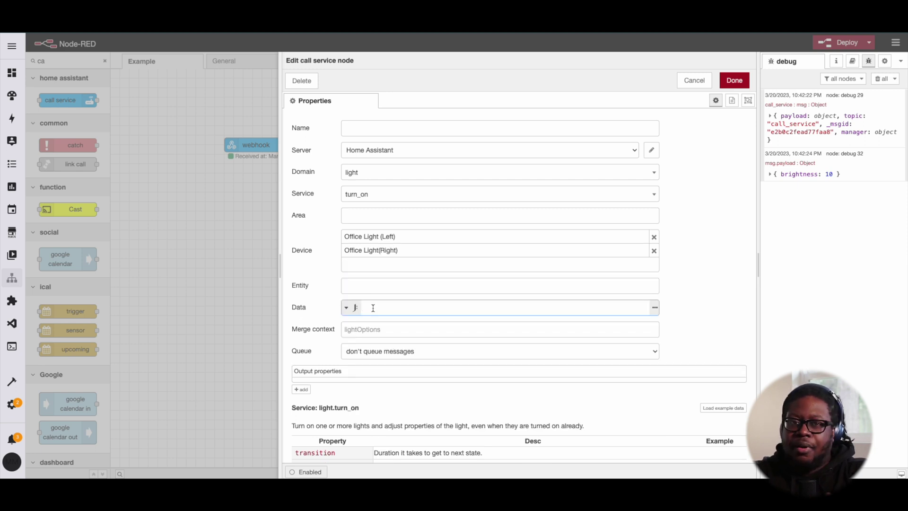
pyautogui.write('"brightness')
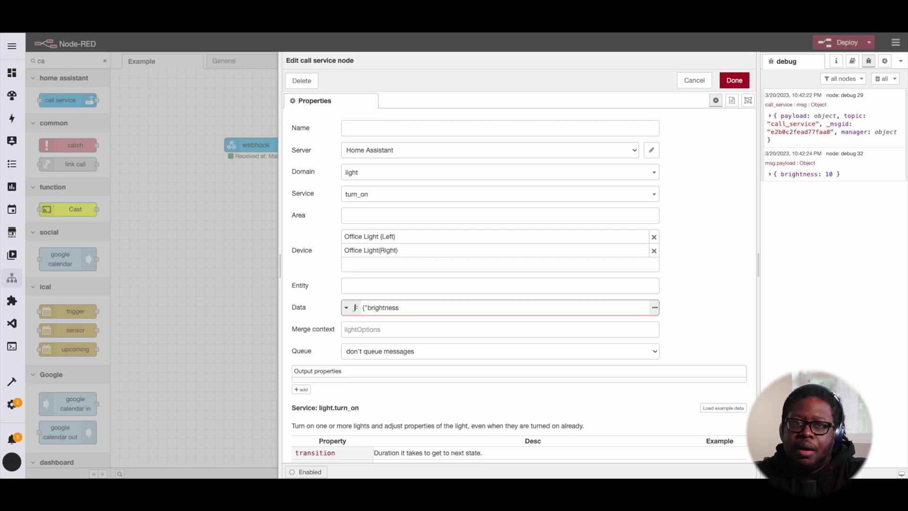
pyautogui.write('":msg.pay')
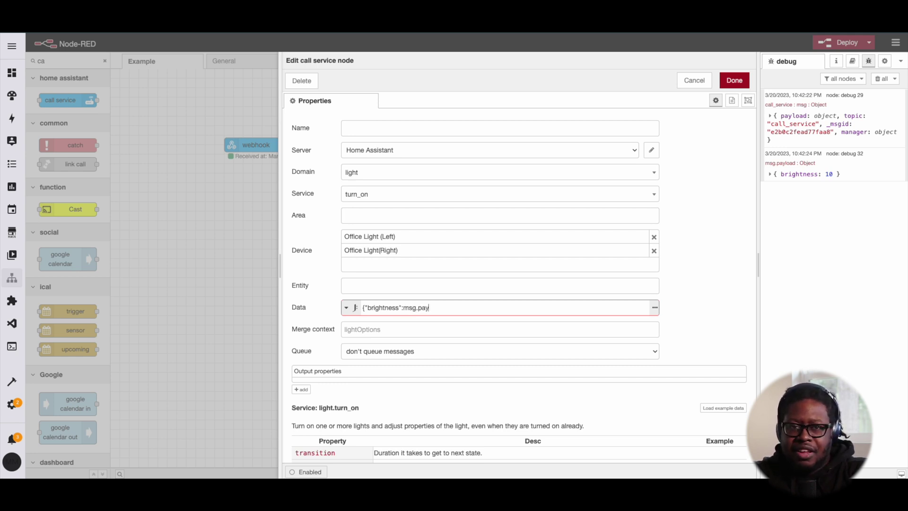
pyautogui.write('load.brightness')
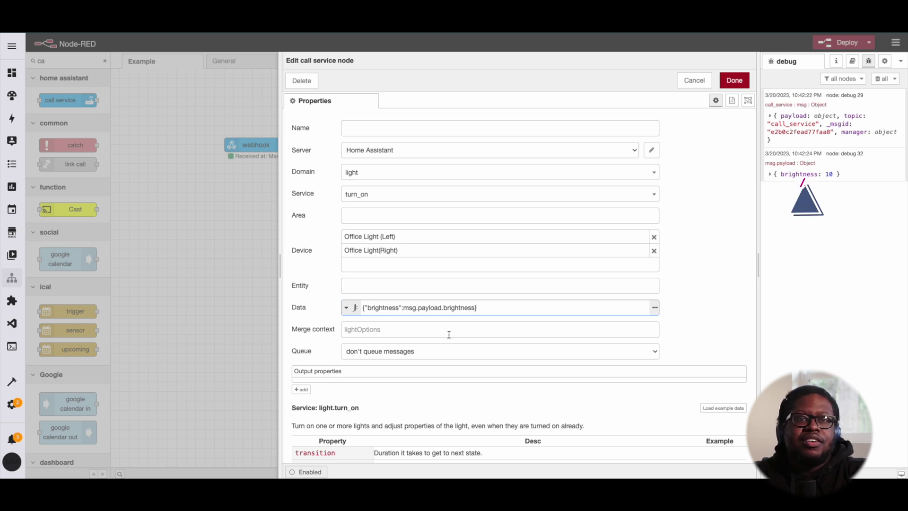
pyautogui.click(731, 83)
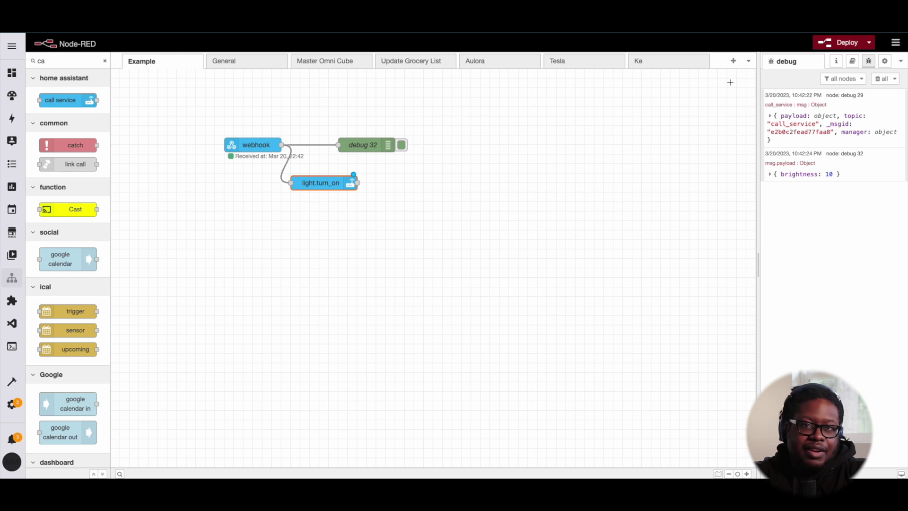
pyautogui.click(840, 42)
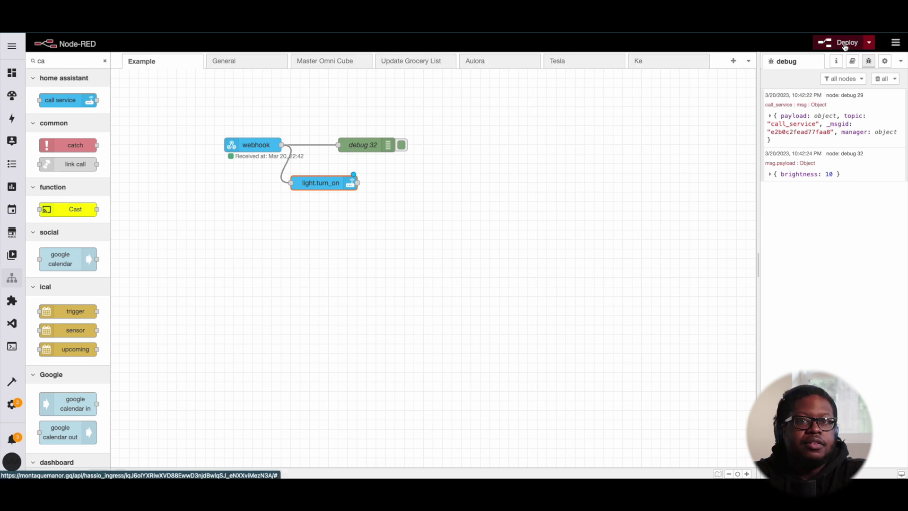
# Resend the brightness 10 request from Postman, then return to Node-RED.
pyautogui.press('super+Tab')
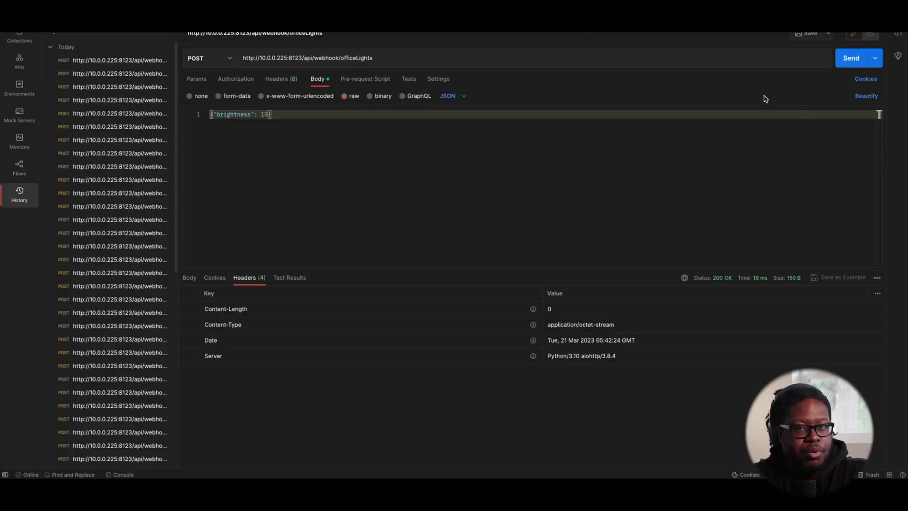
pyautogui.click(844, 62)
pyautogui.press('super+Tab')
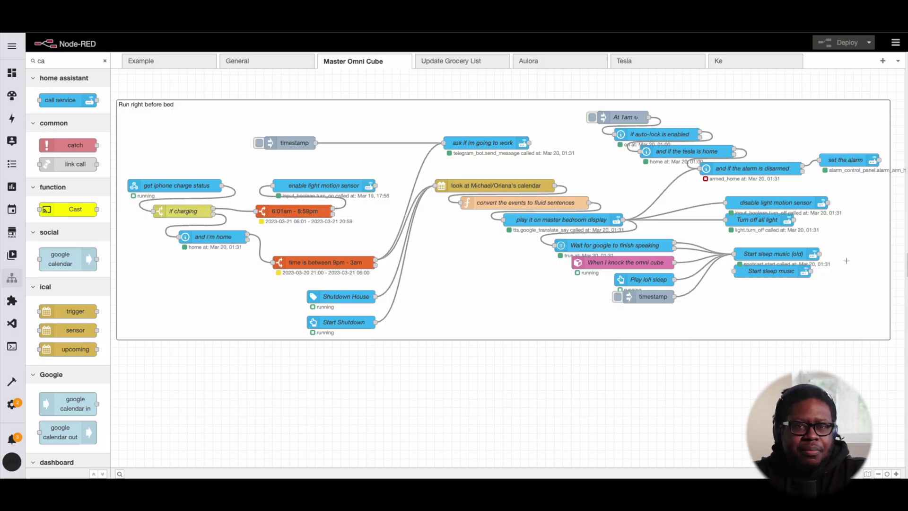
# Convert the bedtime flow's right-hand nodes into a subflow named Automation.
pyautogui.moveTo(866, 316); pyautogui.dragTo(529, 104)
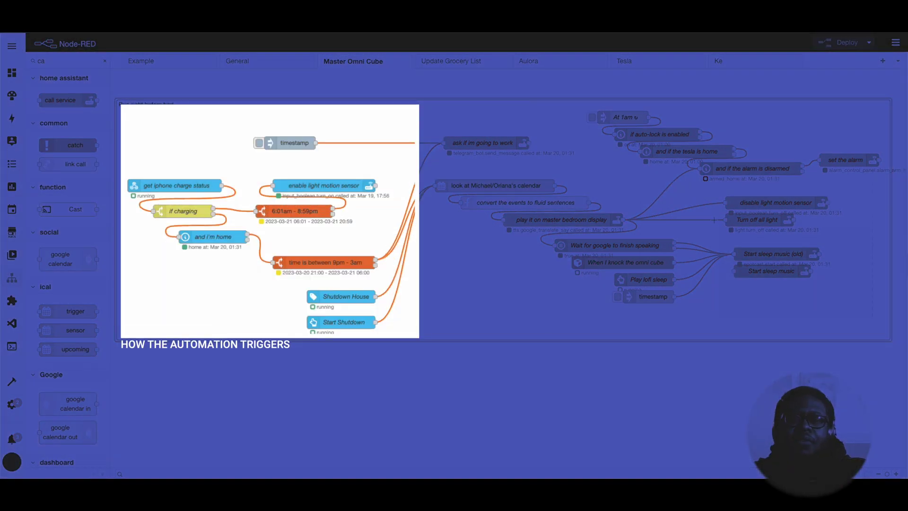
pyautogui.rightClick(587, 127)
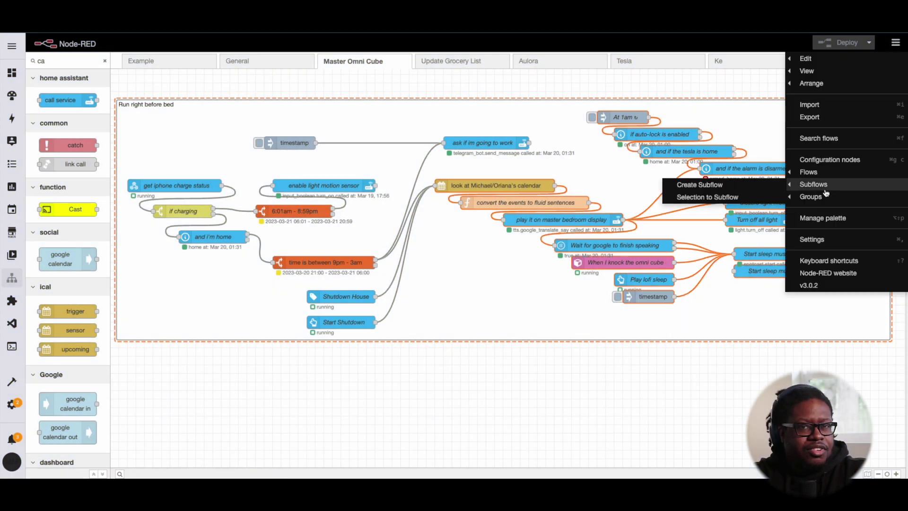
pyautogui.click(712, 198)
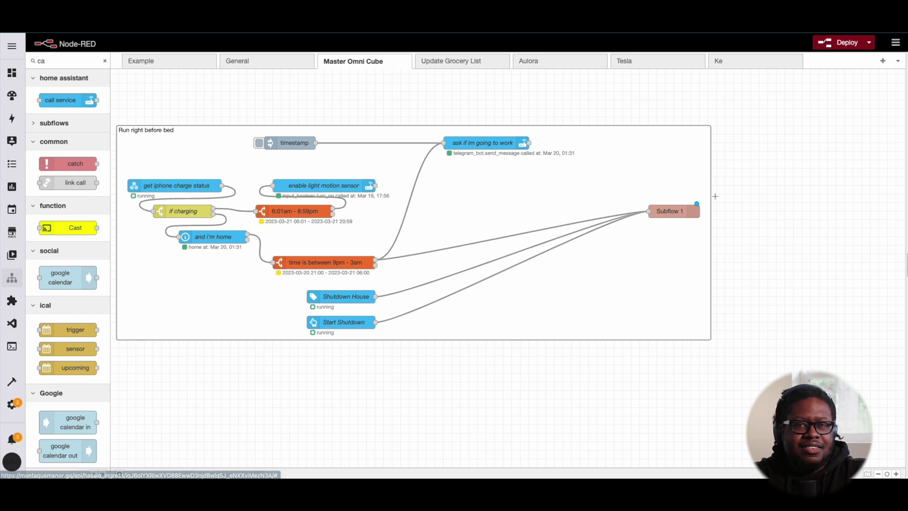
pyautogui.doubleClick(669, 212)
pyautogui.click(740, 128)
pyautogui.write('Automation')
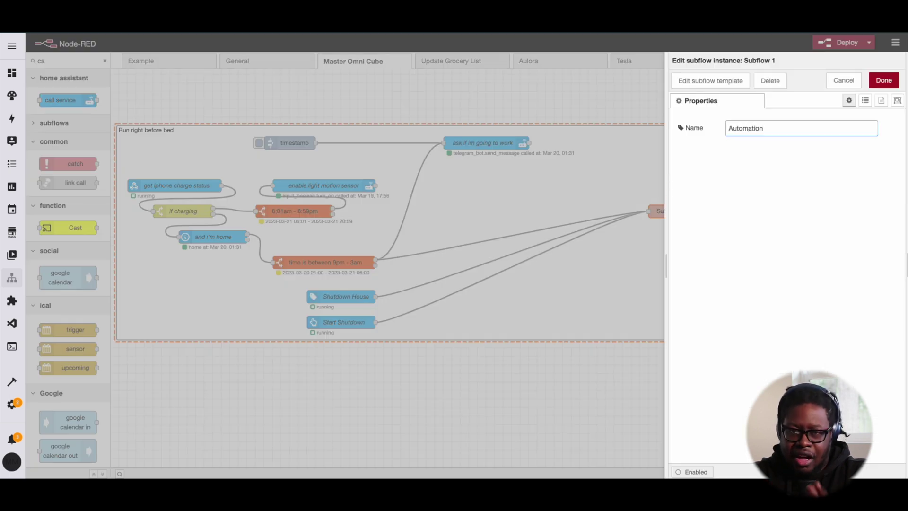
pyautogui.click(883, 80)
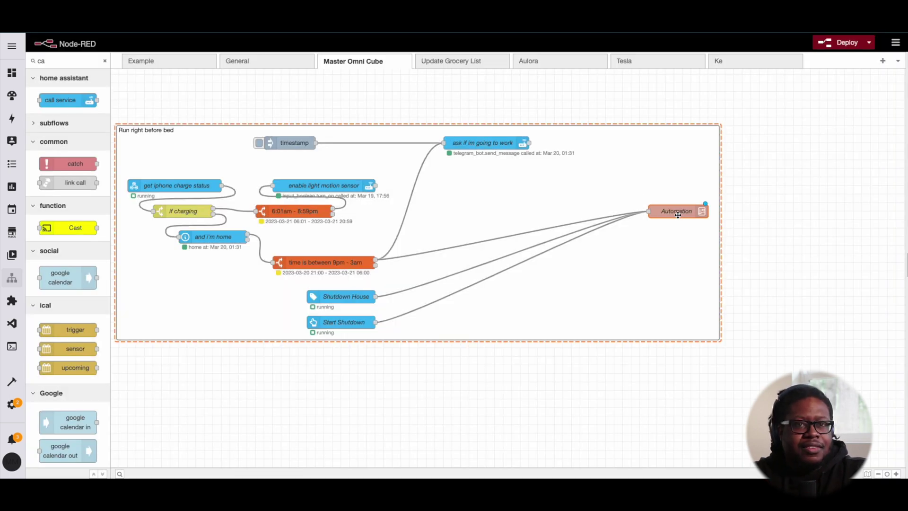
pyautogui.moveTo(675, 213); pyautogui.dragTo(550, 213)
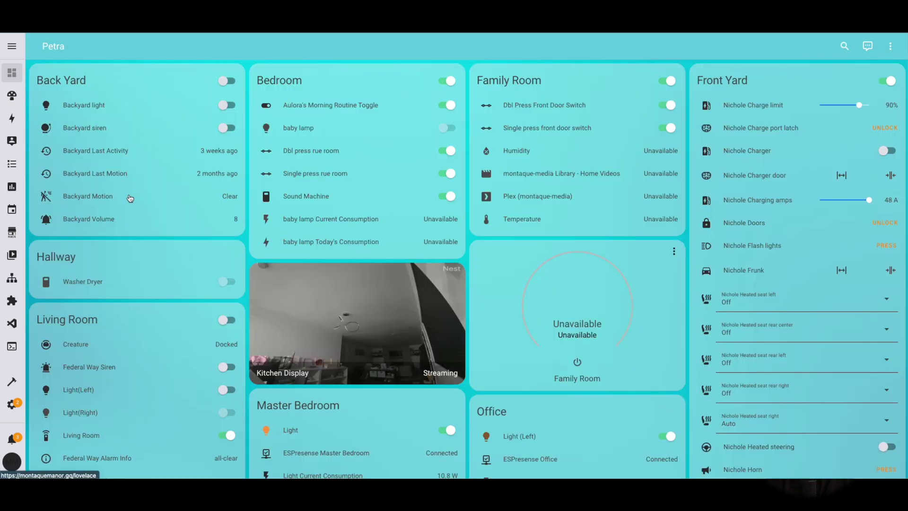
# Open the Routines page from the Home Assistant floor-plan dashboard.
pyautogui.scroll(-6, 129, 198)
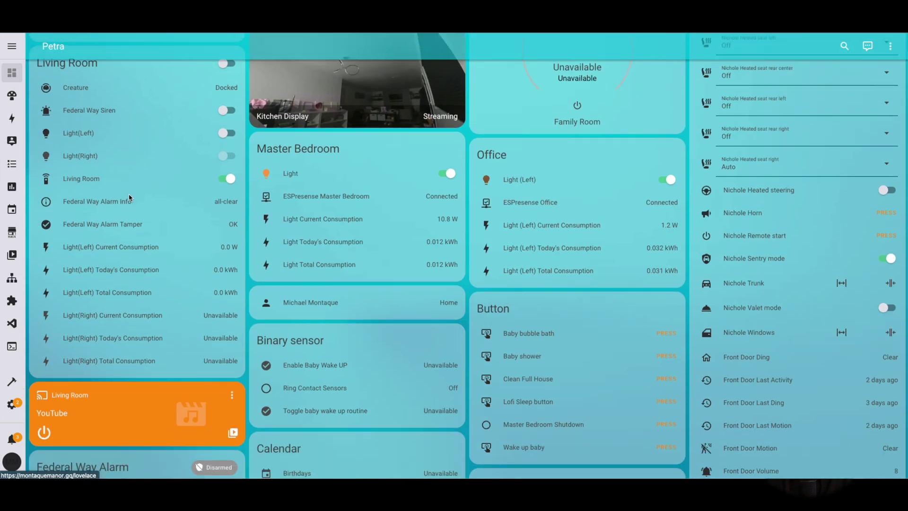
pyautogui.click(12, 95)
pyautogui.click(246, 125)
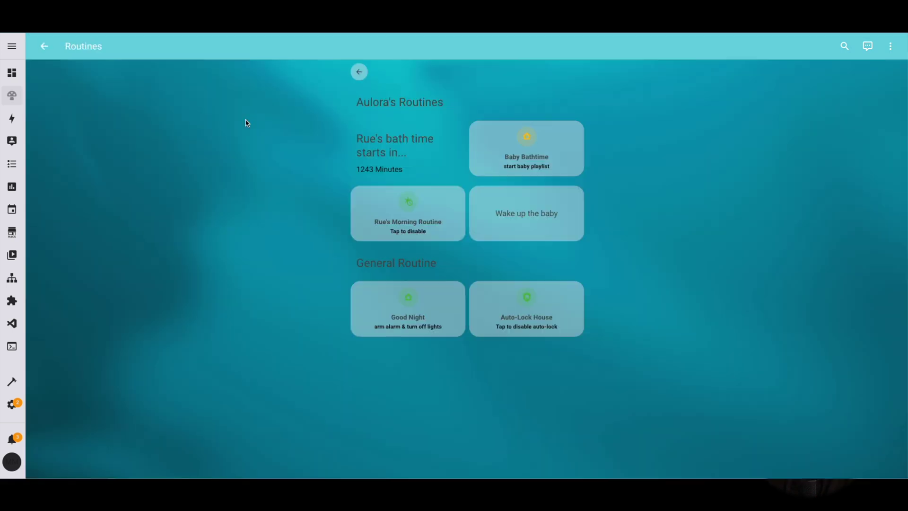